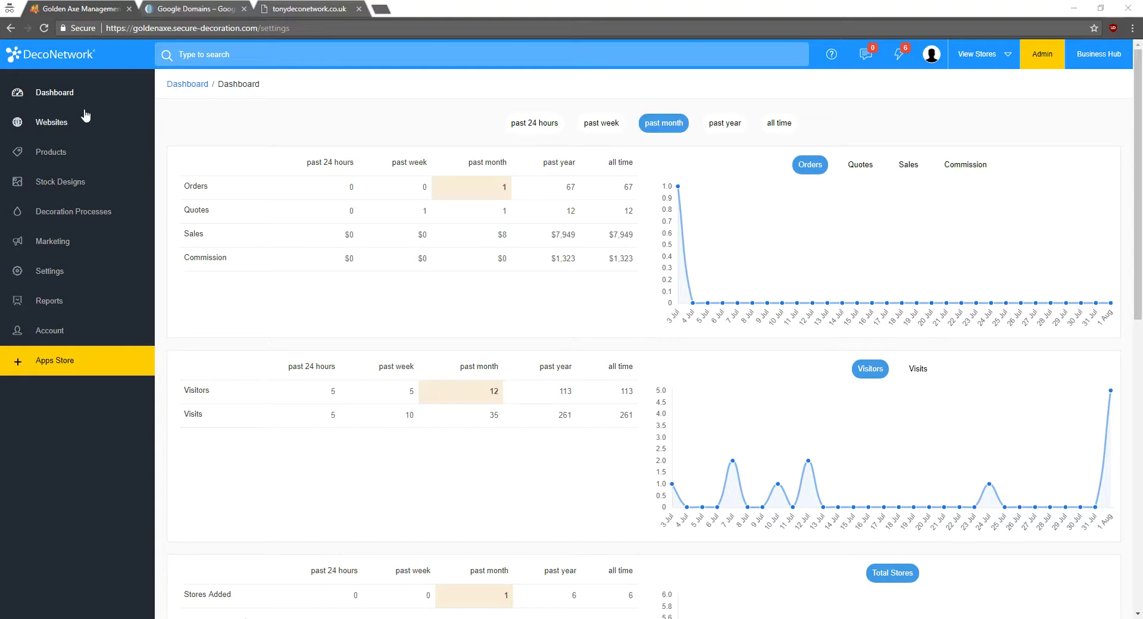
- Open the domain settings of the mario.deco-apparel.com store
{"action": "left_click", "coordinate": [66, 122]}
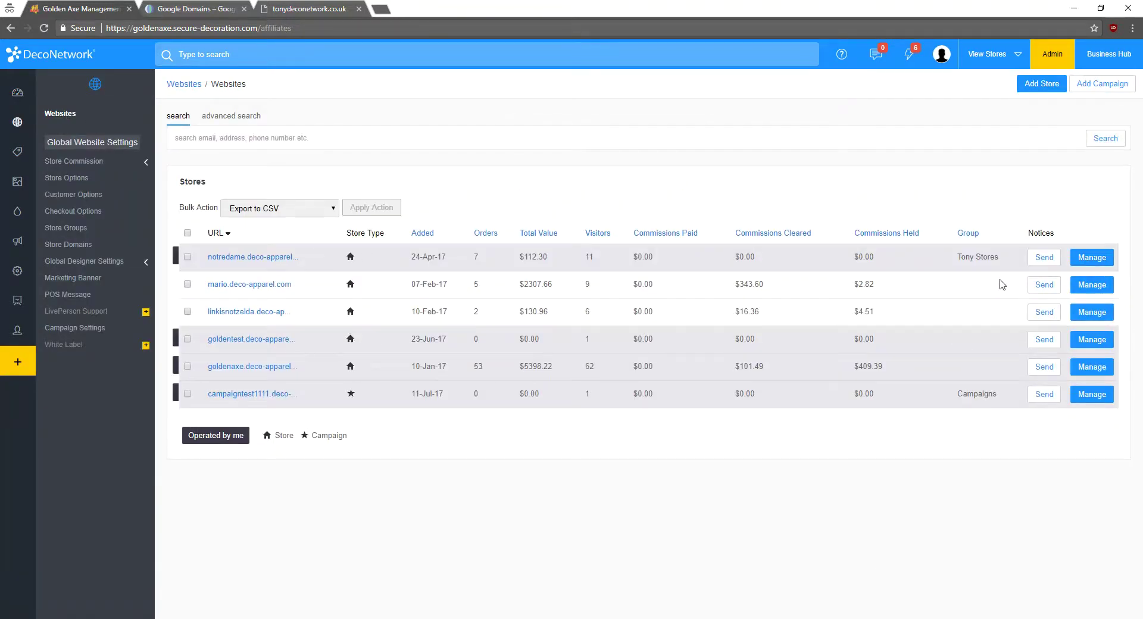
{"action": "left_click", "coordinate": [1092, 289]}
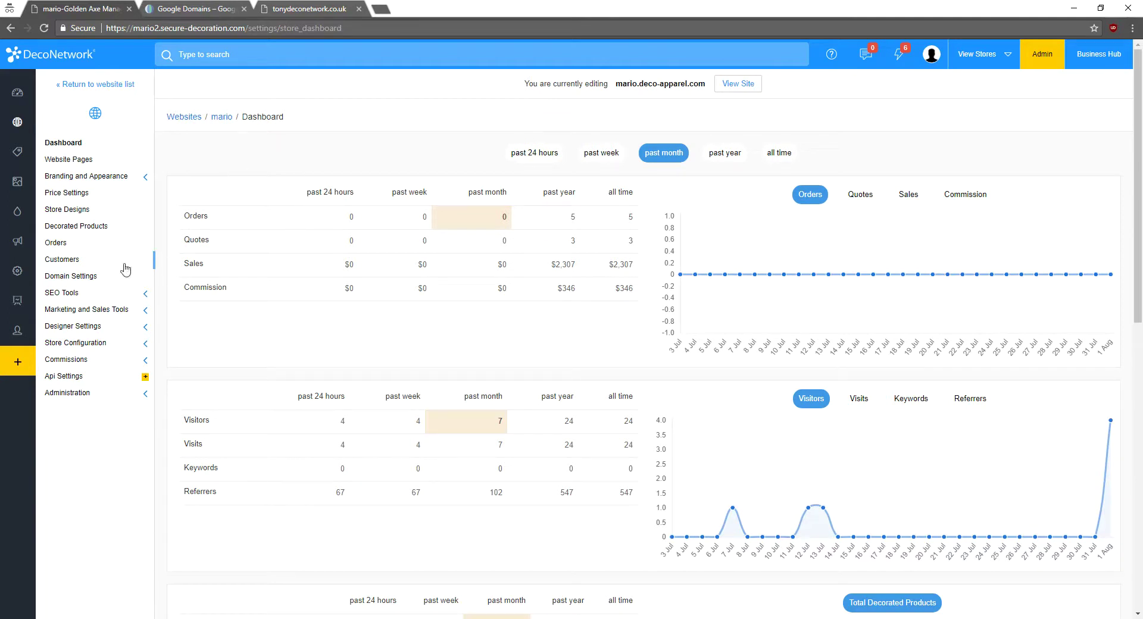
{"action": "left_click", "coordinate": [84, 283]}
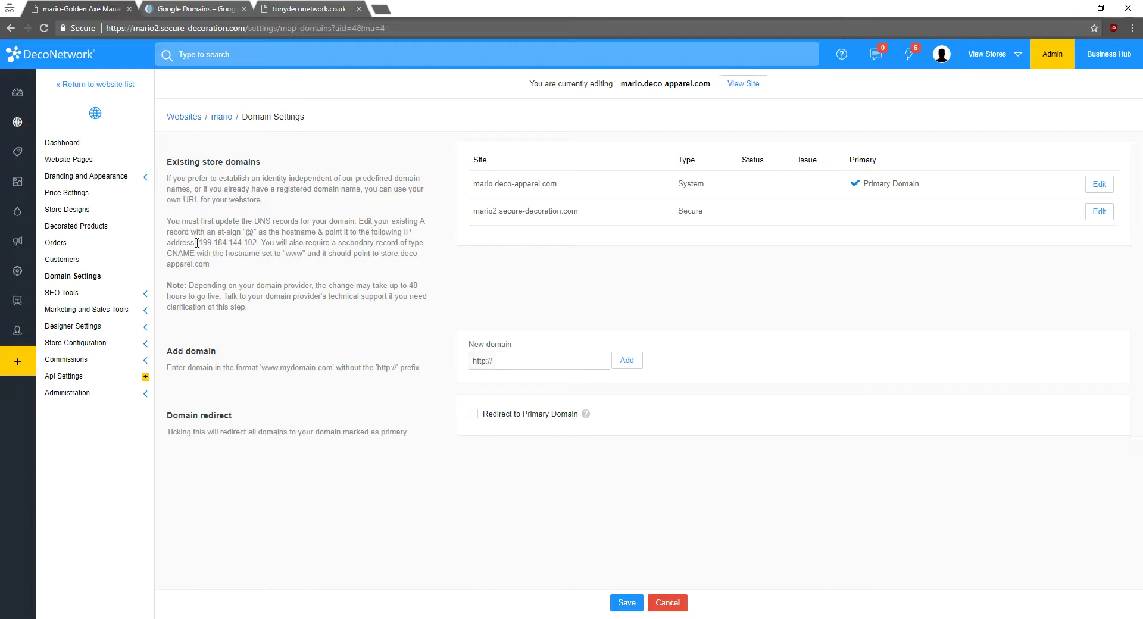
- Copy the A record IP address 199.184.144.102 from the existing store domains instructions
{"action": "left_click_drag", "start_coordinate": [200, 242], "coordinate": [255, 244]}
{"action": "right_click", "coordinate": [245, 241]}
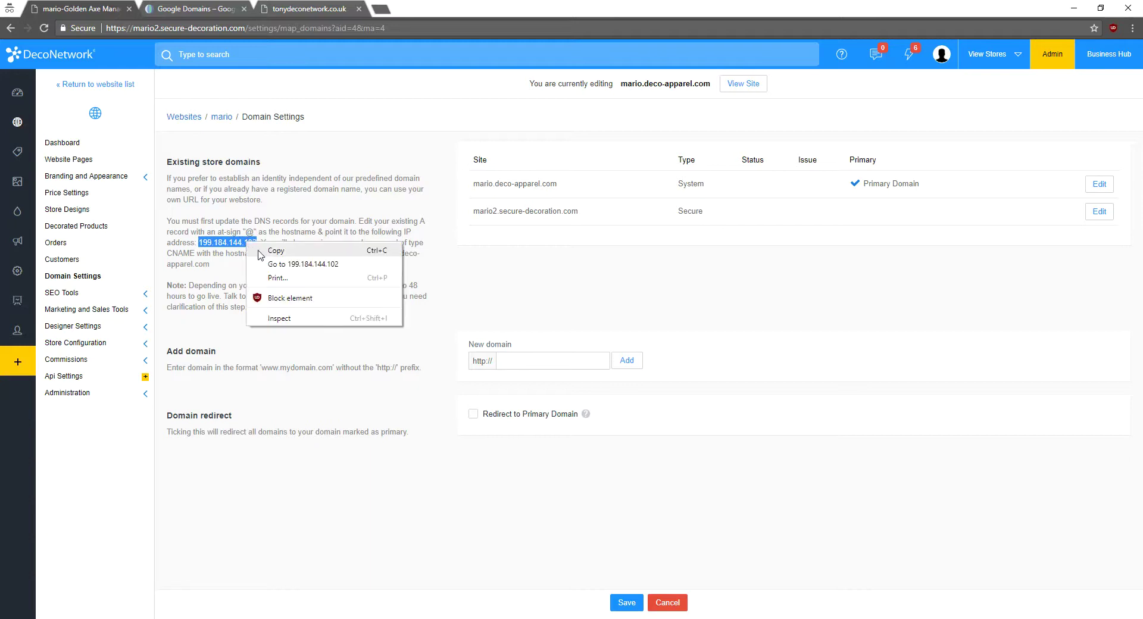
{"action": "left_click", "coordinate": [260, 250]}
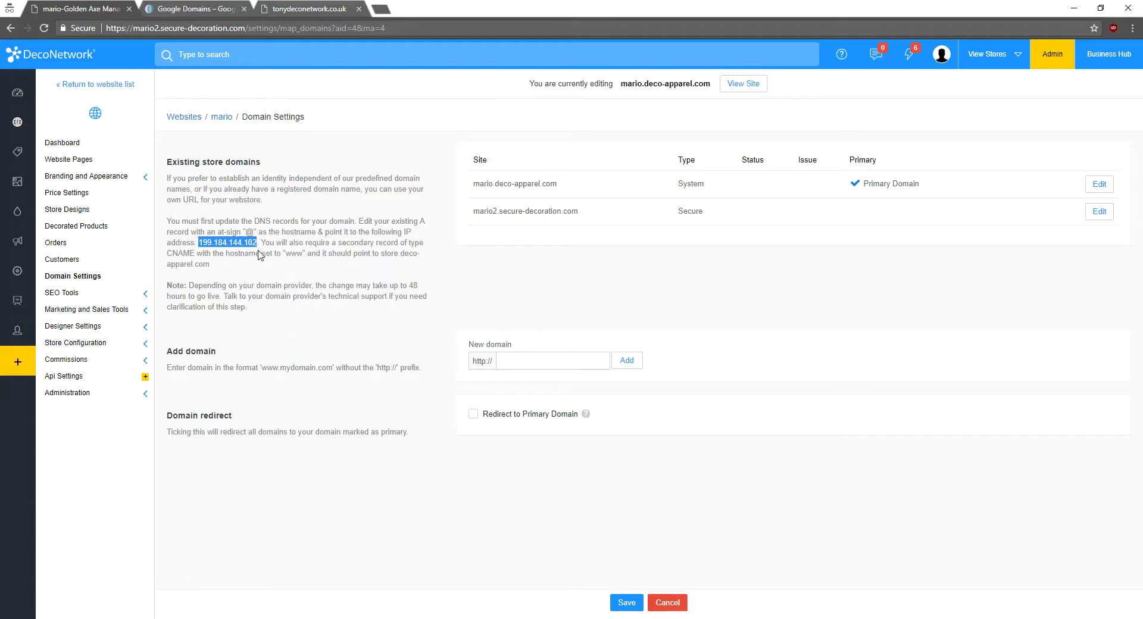
- Switch to Google Domains and open the DNS settings of tonydeconetwork.co.uk
{"action": "left_click", "coordinate": [189, 9]}
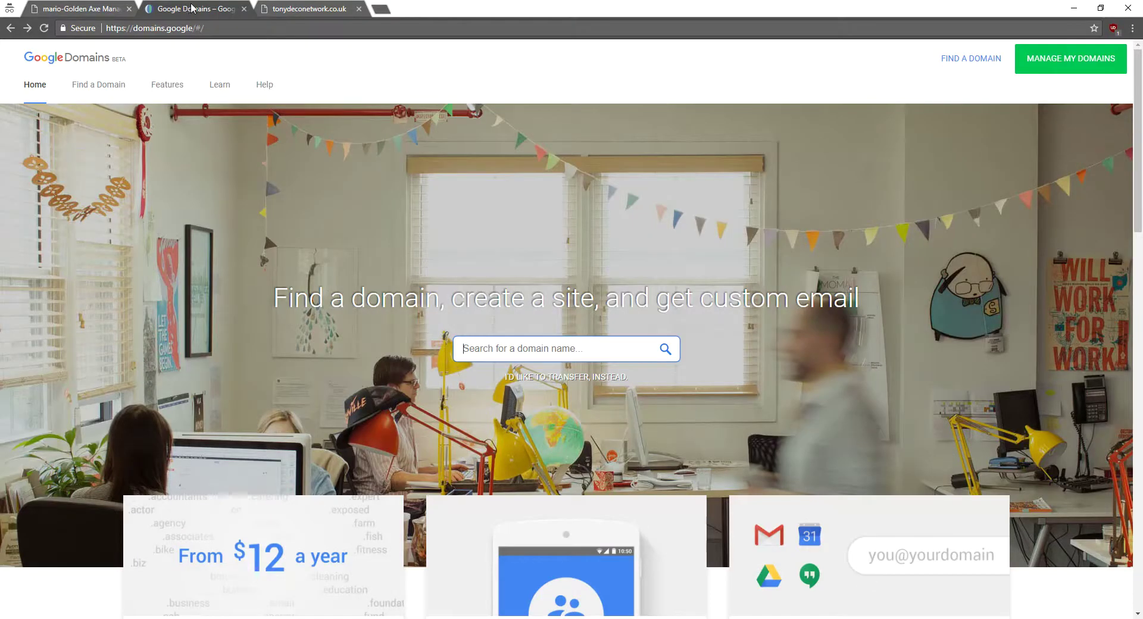
{"action": "left_click", "coordinate": [1073, 70]}
{"action": "key", "text": "alt+Tab"}
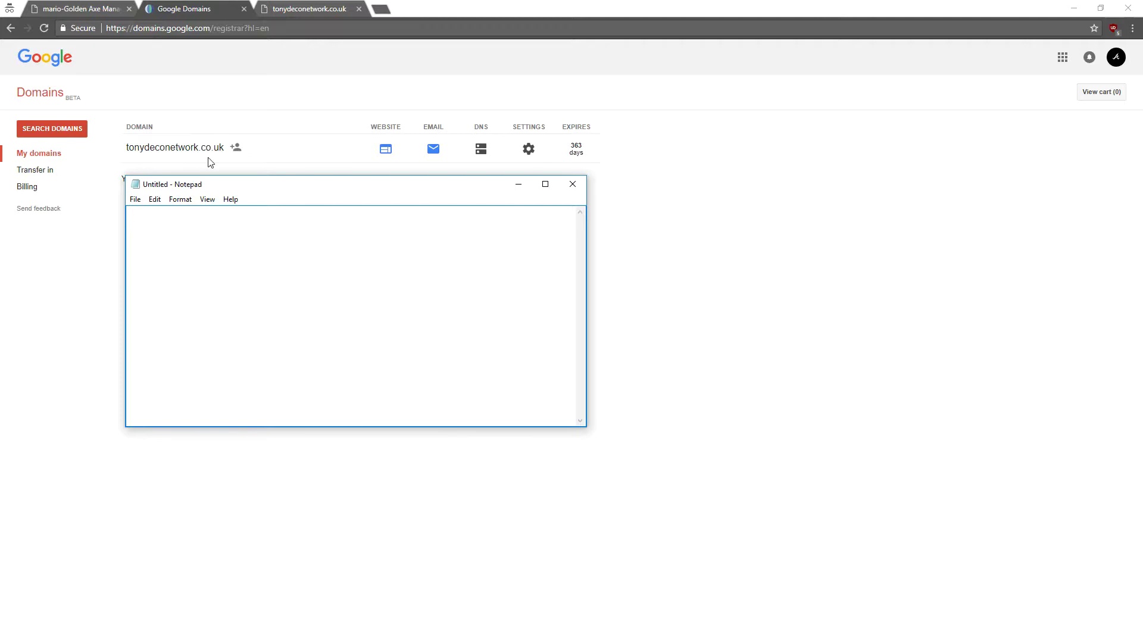
{"action": "left_click", "coordinate": [483, 153]}
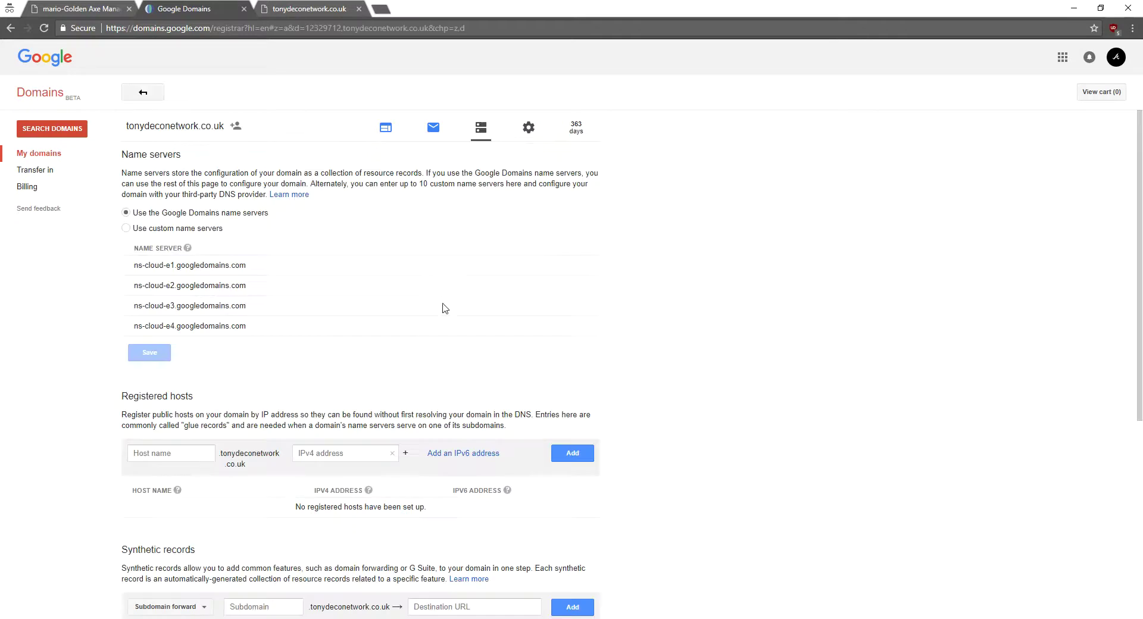
- Add a custom A resource record for host @ with the copied IPv4 address 199.184.144.102
{"action": "scroll", "coordinate": [636, 385], "scroll_direction": "down", "scroll_amount": 2}
{"action": "scroll", "coordinate": [636, 384], "scroll_direction": "down", "scroll_amount": 4}
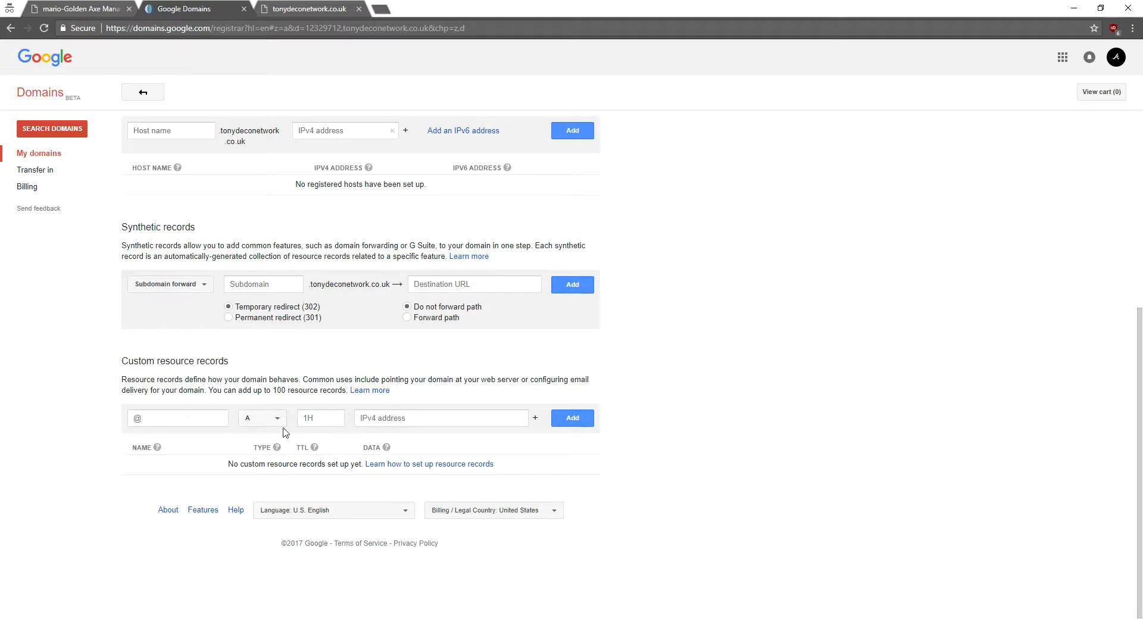
{"action": "right_click", "coordinate": [417, 419]}
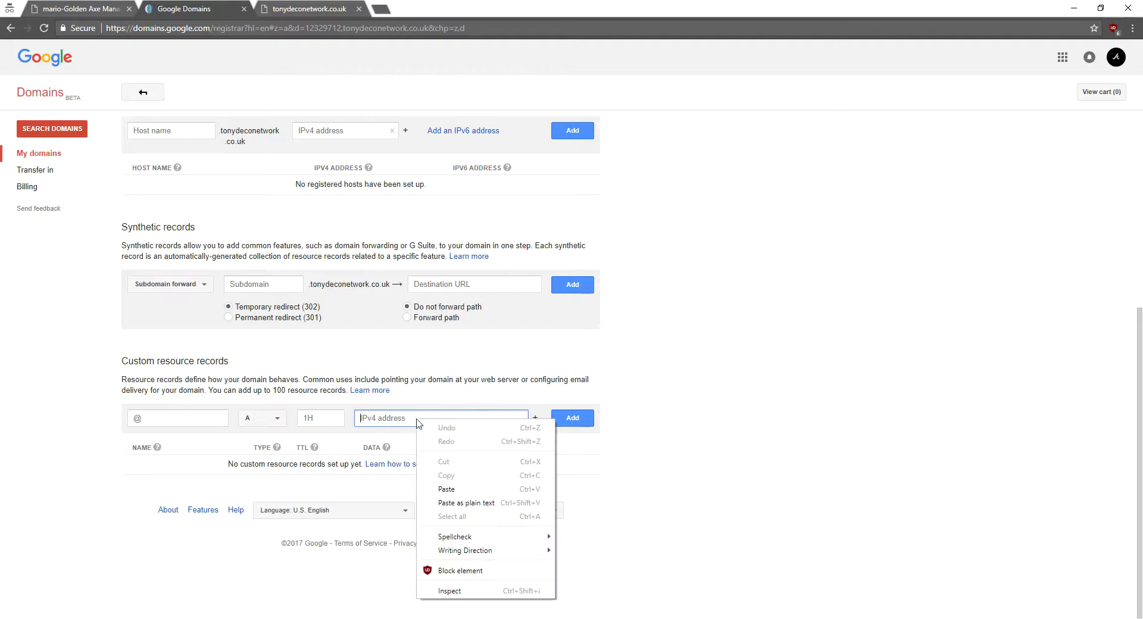
{"action": "left_click", "coordinate": [463, 489]}
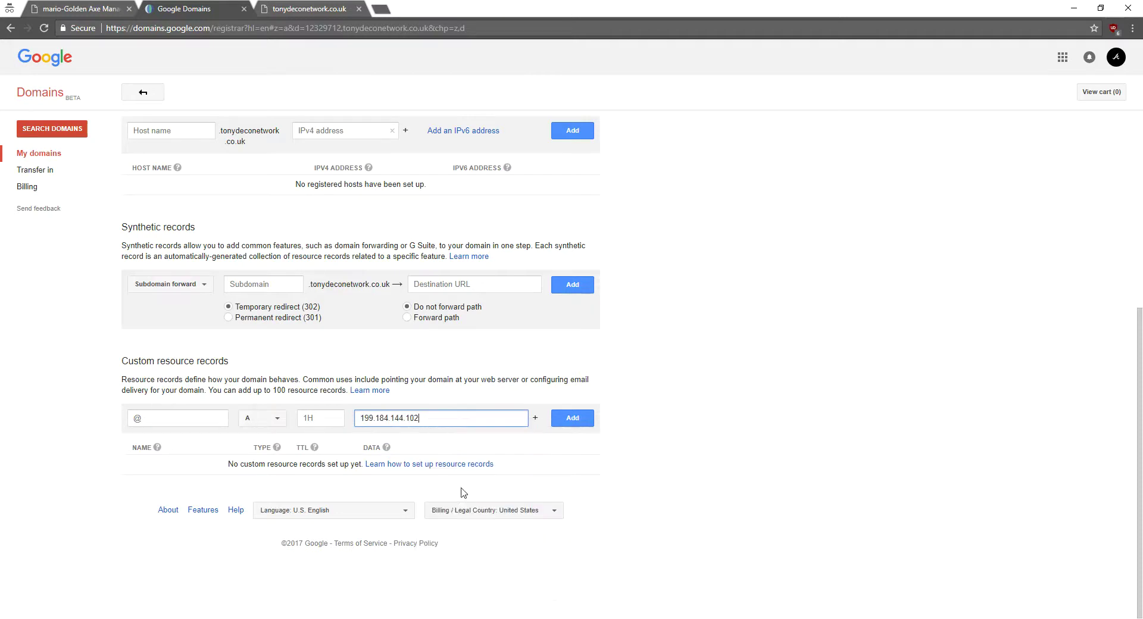
{"action": "left_click", "coordinate": [573, 420]}
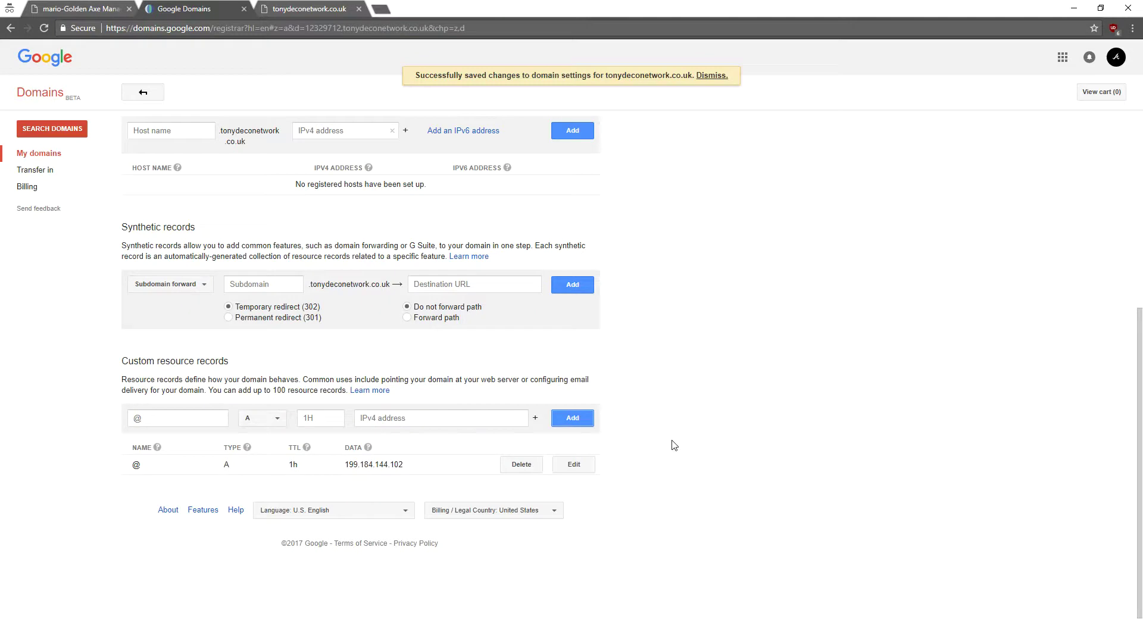
- Go back to the DecoNetwork domain settings and copy the CNAME target store.deco-apparel.com from the instructions
{"action": "left_click", "coordinate": [86, 10]}
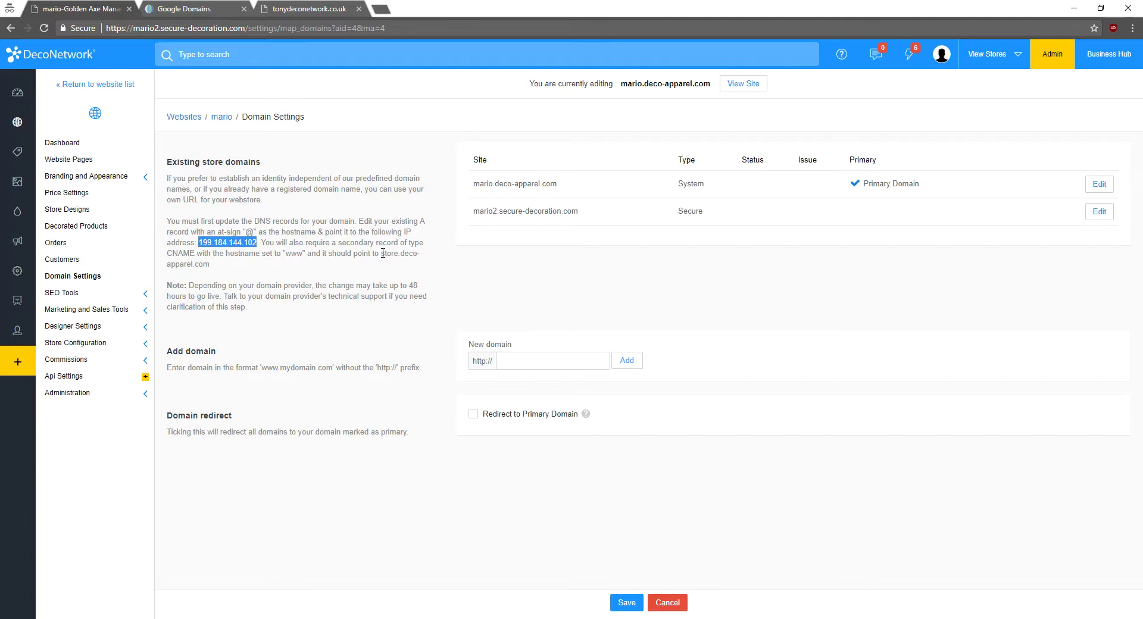
{"action": "left_click_drag", "start_coordinate": [381, 253], "coordinate": [393, 261]}
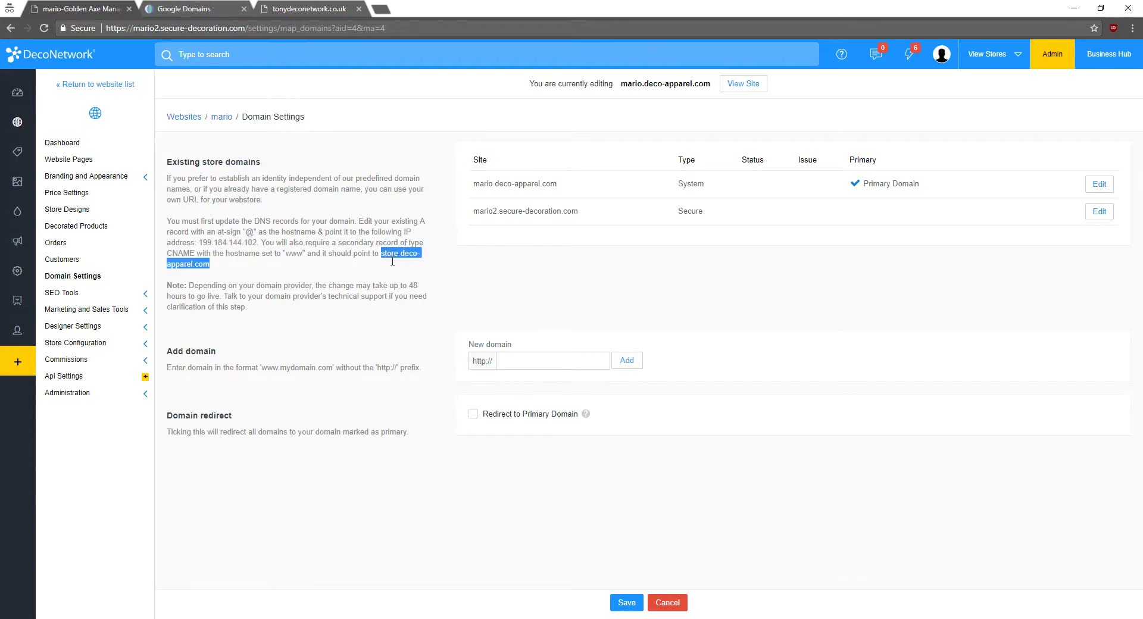
{"action": "right_click", "coordinate": [394, 255]}
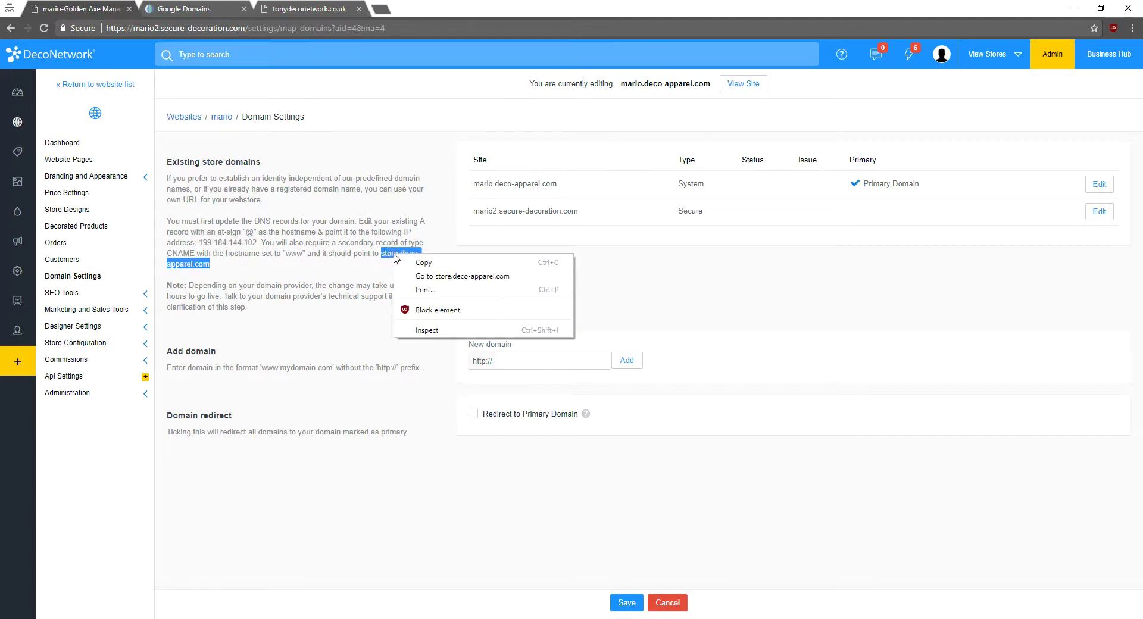
{"action": "left_click", "coordinate": [406, 262]}
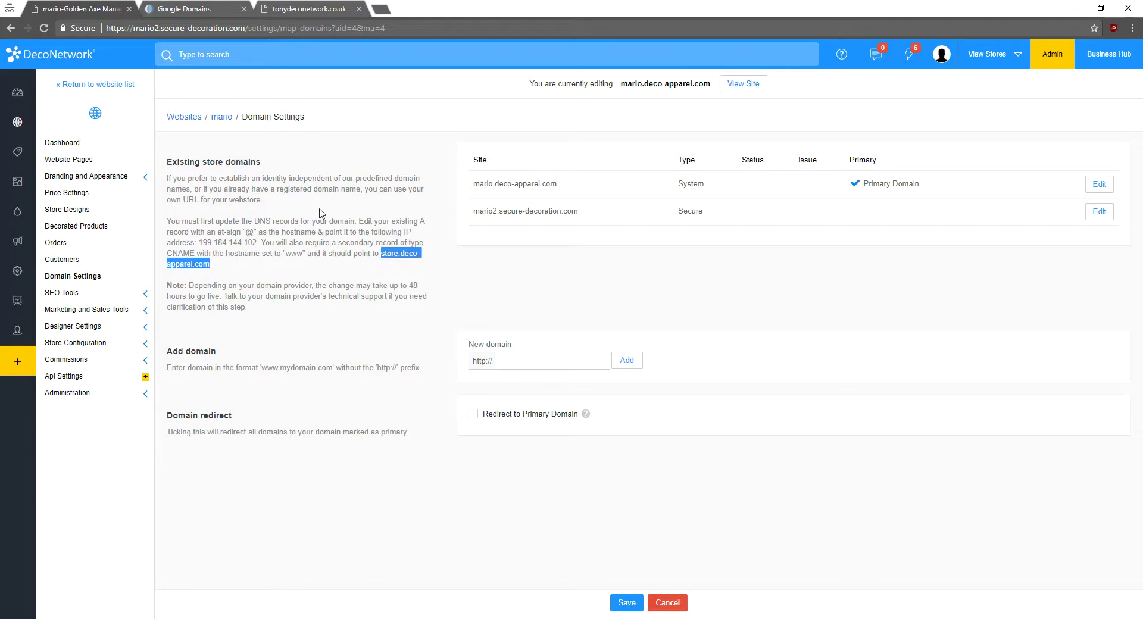
- In Google Domains, add a custom CNAME resource record named www that points to store.deco-apparel.com
{"action": "left_click", "coordinate": [214, 8]}
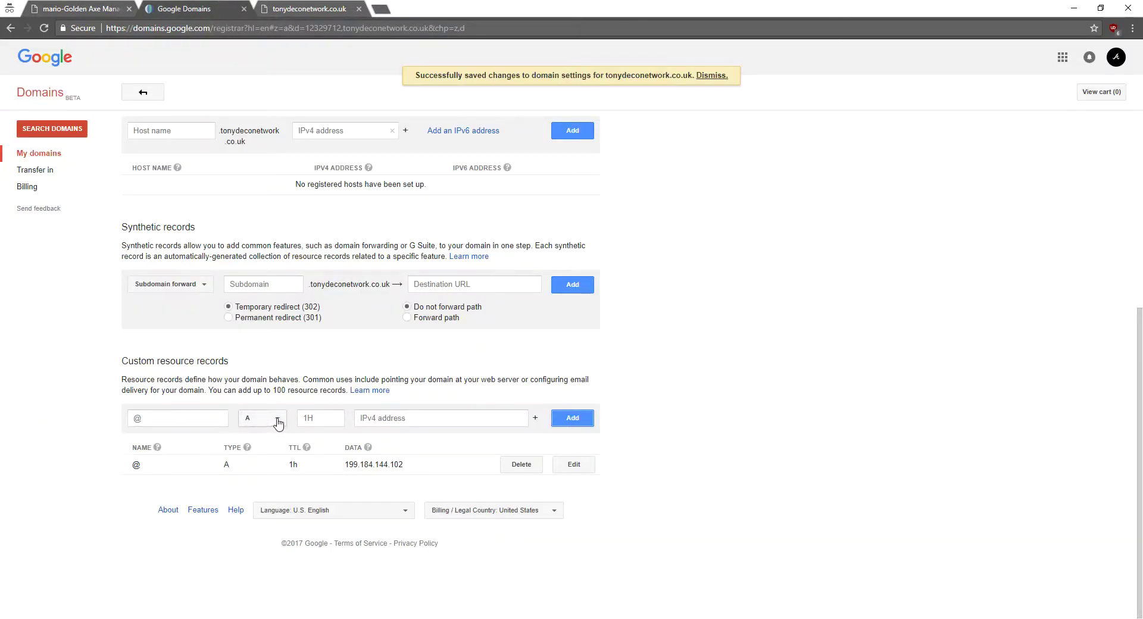
{"action": "left_click", "coordinate": [277, 423]}
{"action": "left_click", "coordinate": [269, 451]}
{"action": "left_click", "coordinate": [191, 421]}
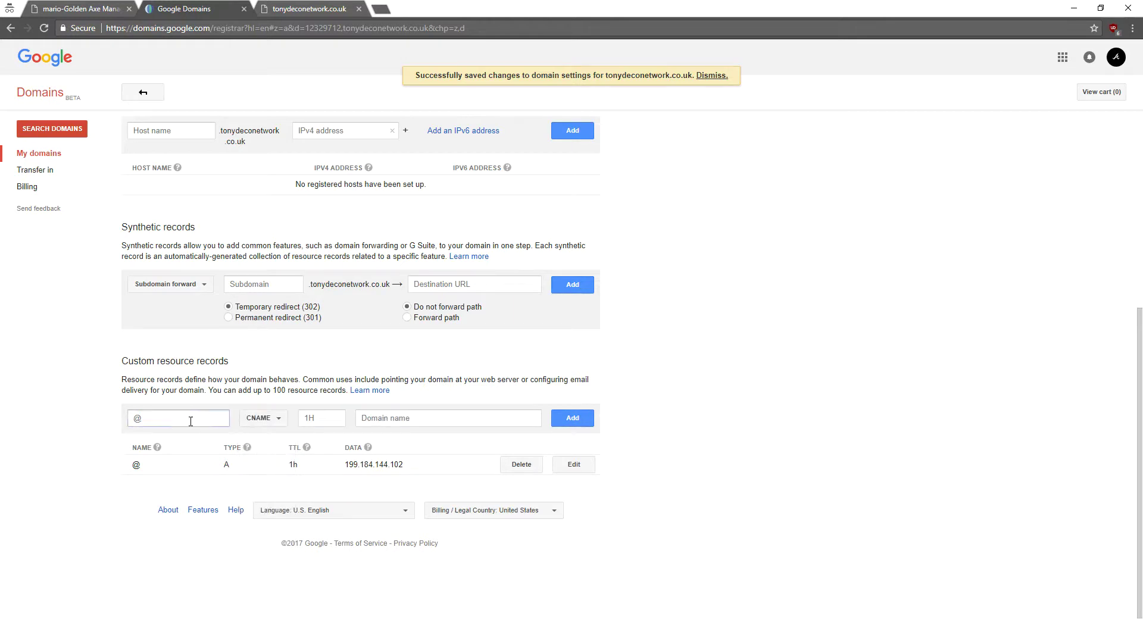
{"action": "type", "text": "www"}
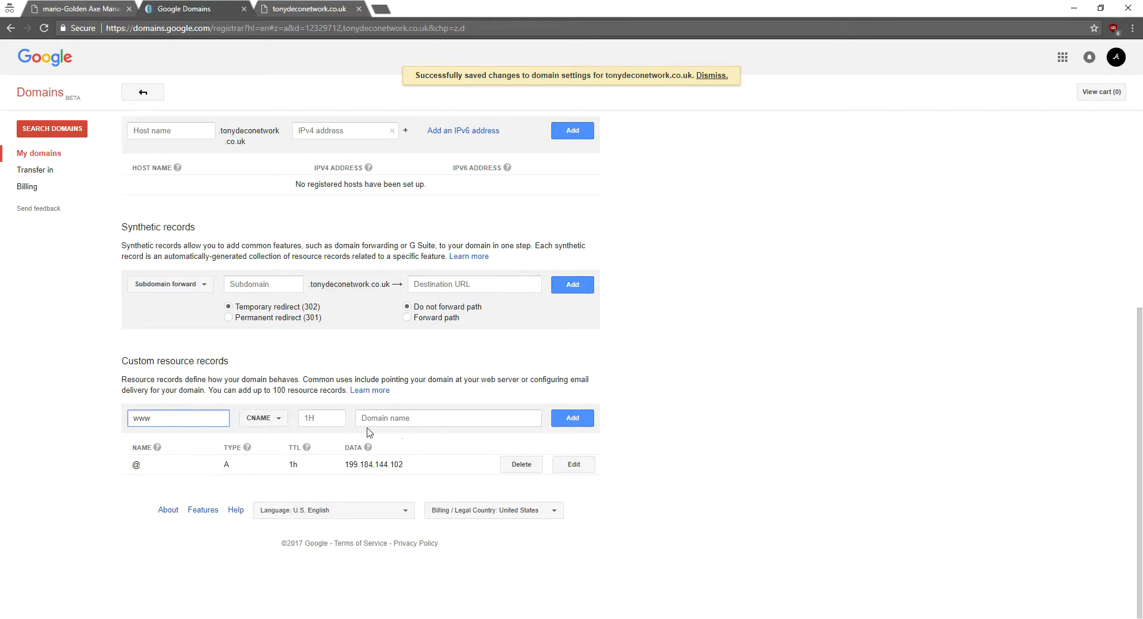
{"action": "left_click", "coordinate": [436, 421]}
{"action": "right_click", "coordinate": [437, 421]}
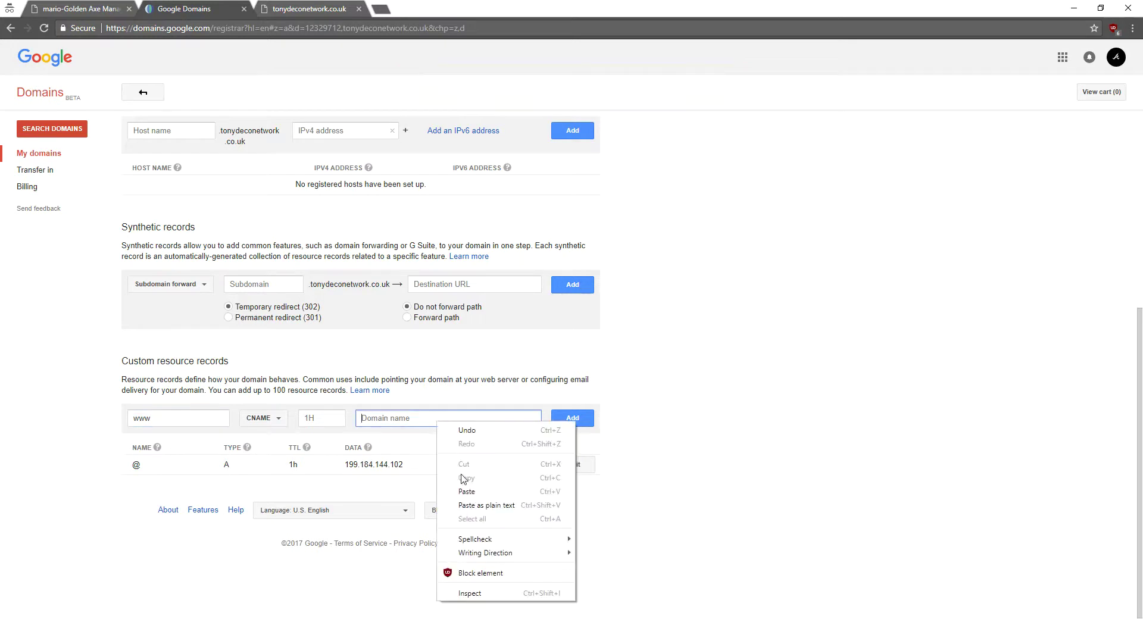
{"action": "left_click", "coordinate": [467, 491]}
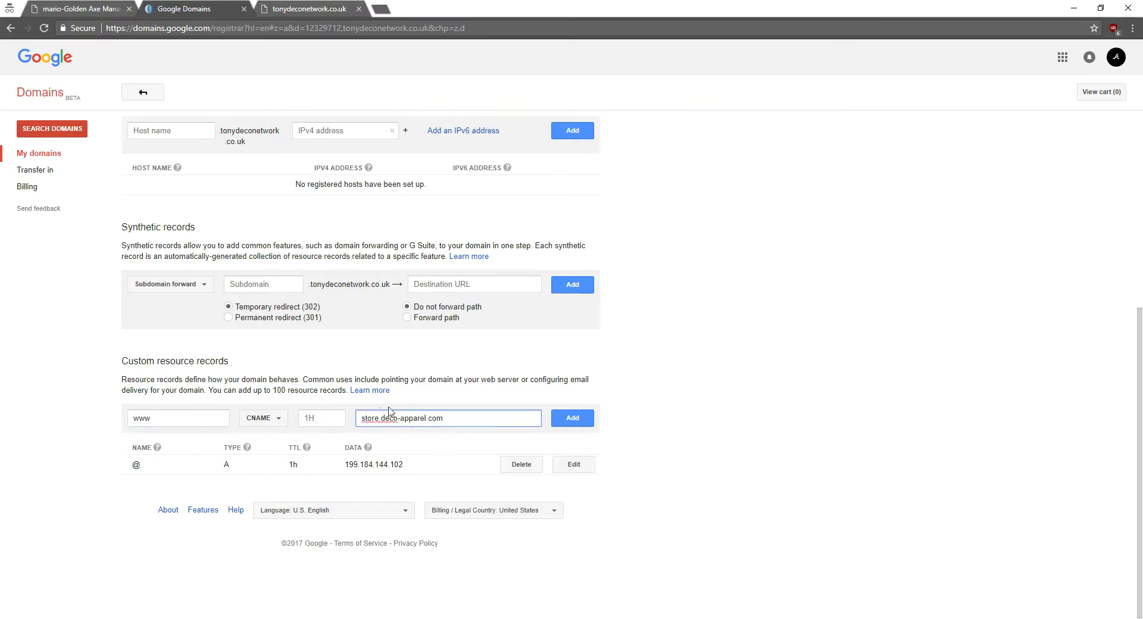
{"action": "left_click", "coordinate": [566, 420]}
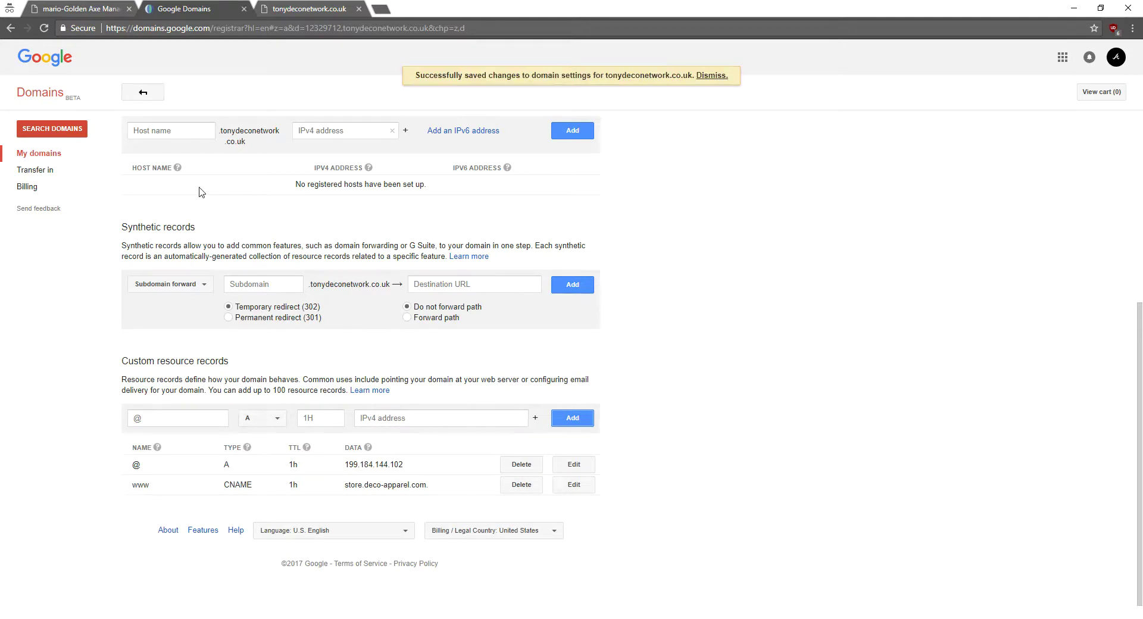
{"action": "scroll", "coordinate": [193, 186], "scroll_direction": "up", "scroll_amount": 1}
{"action": "scroll", "coordinate": [235, 219], "scroll_direction": "down", "scroll_amount": 1}
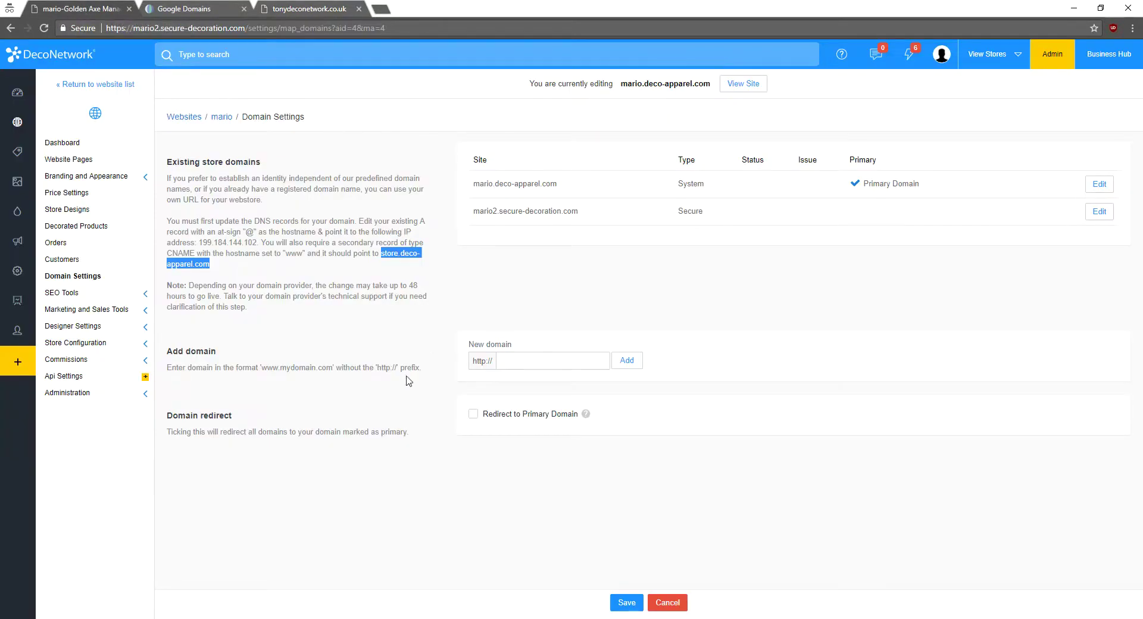
{"action": "left_click", "coordinate": [518, 362]}
{"action": "right_click", "coordinate": [521, 362]}
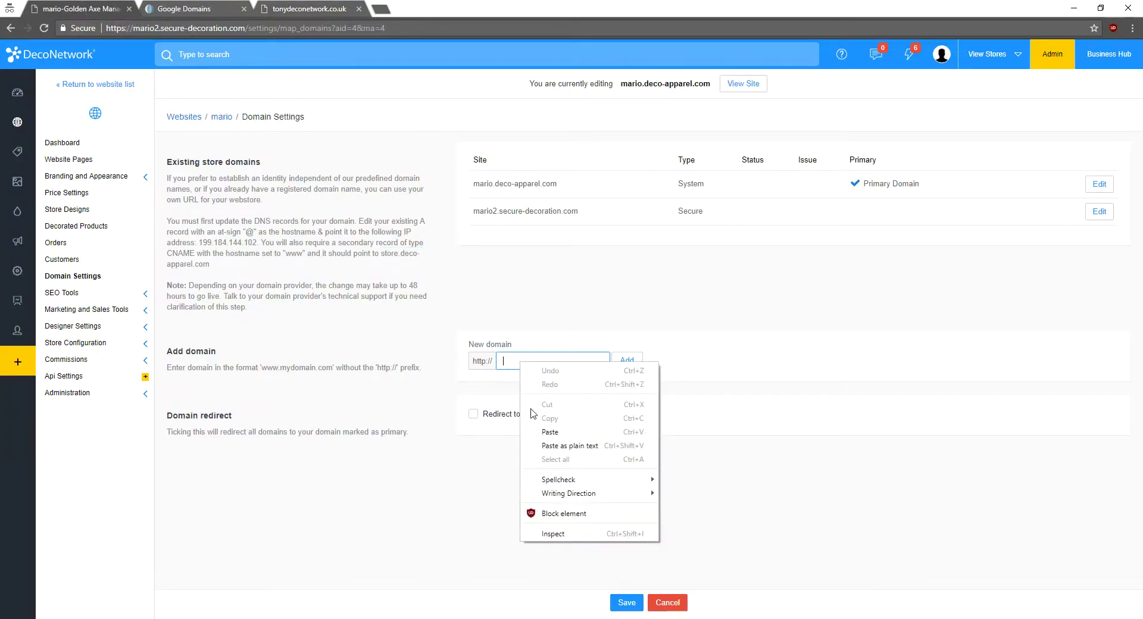
{"action": "left_click", "coordinate": [543, 430]}
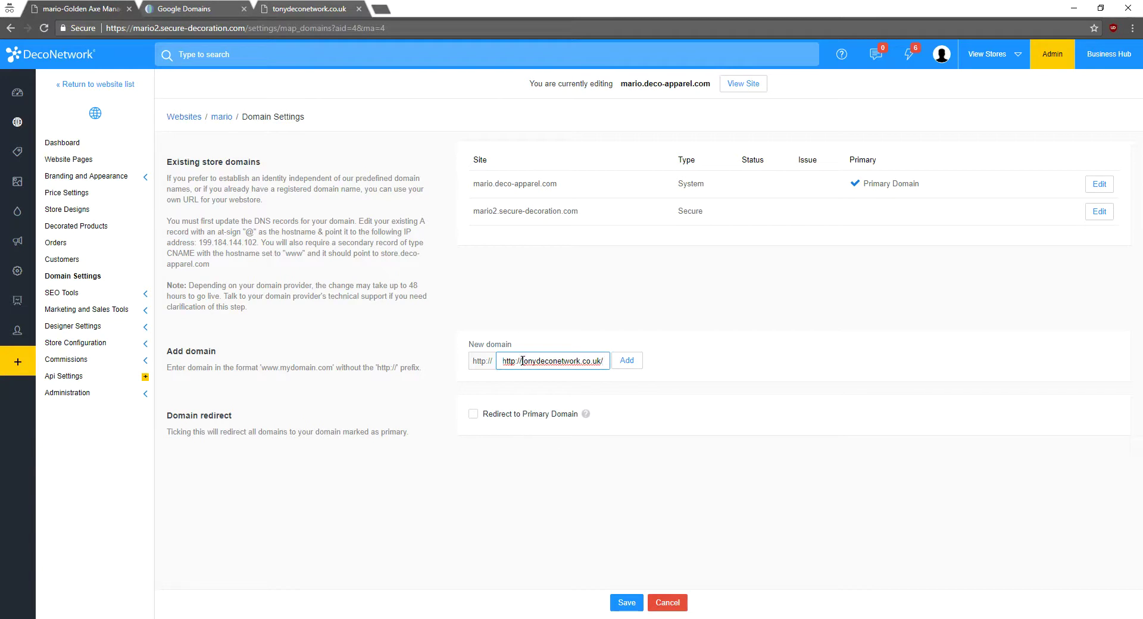
{"action": "left_click_drag", "start_coordinate": [522, 361], "coordinate": [471, 362]}
{"action": "key", "text": "BackSpace"}
{"action": "key", "text": "End"}
{"action": "key", "text": "BackSpace"}
{"action": "left_click", "coordinate": [628, 361]}
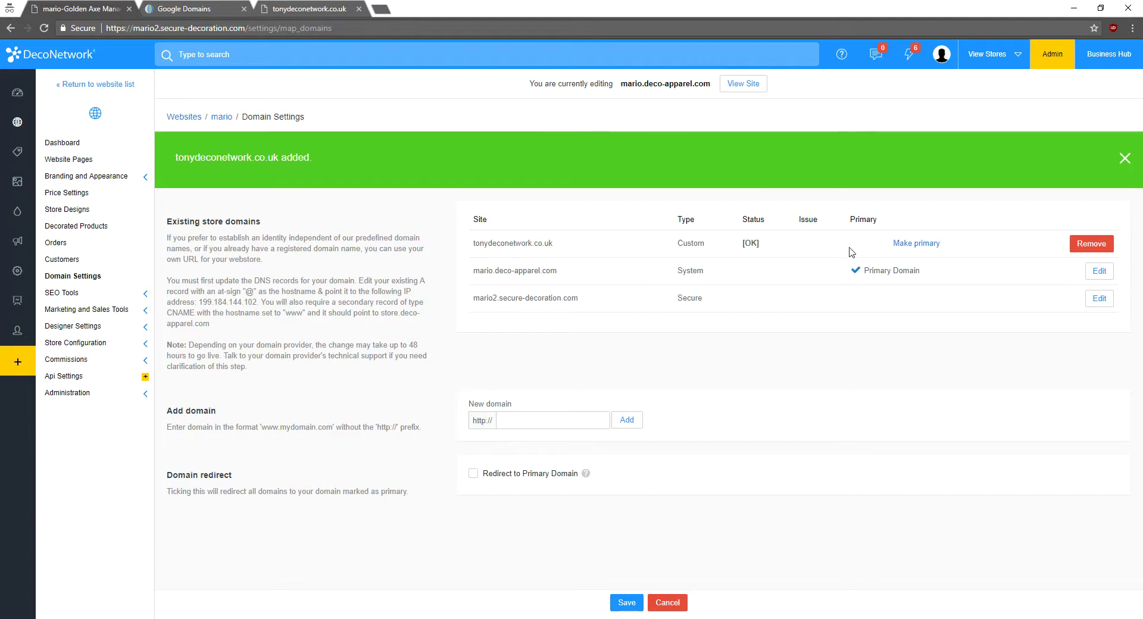
- Make tonydeconetwork.co.uk the store's primary domain and dismiss the notification
{"action": "left_click", "coordinate": [929, 248]}
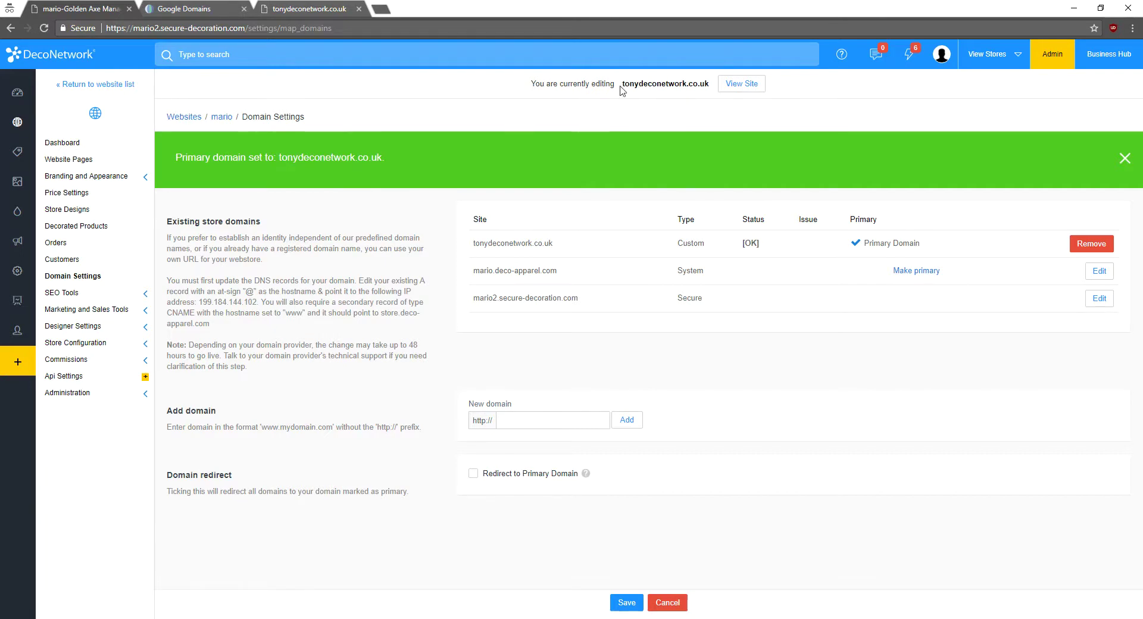
{"action": "left_click", "coordinate": [1124, 159]}
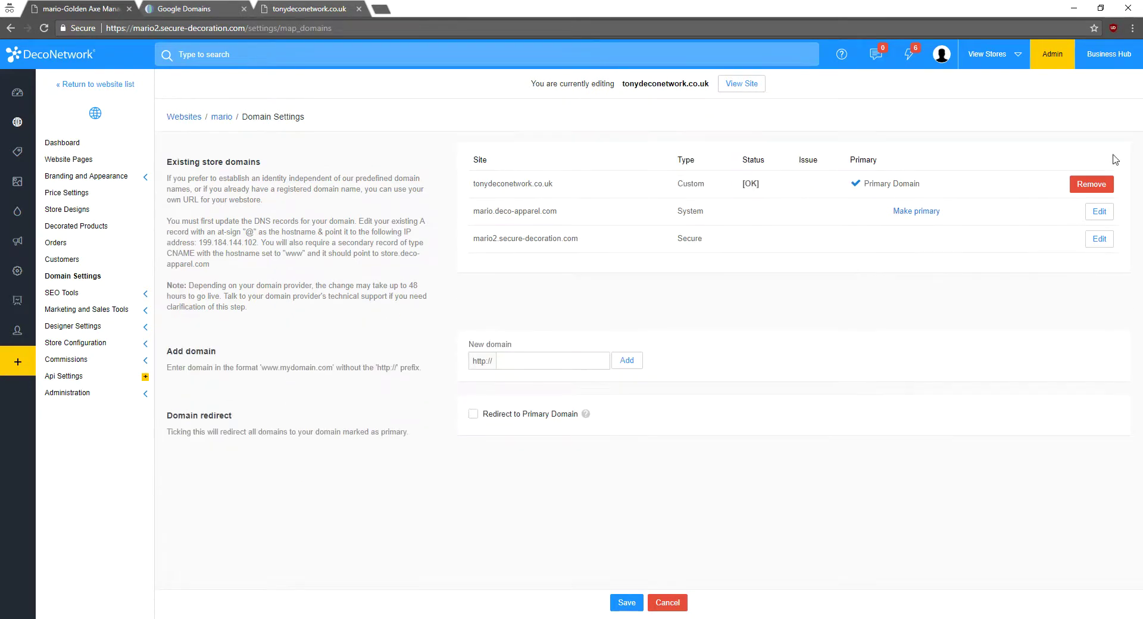